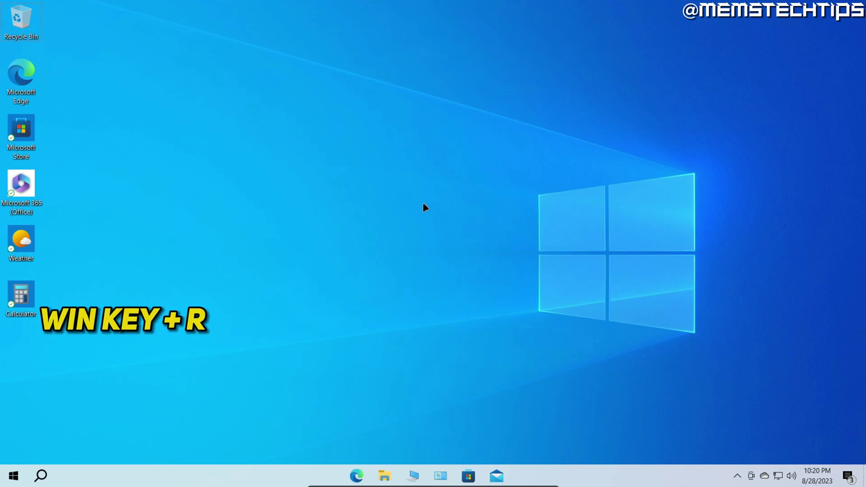
Step: Run gpedit.msc from the Run dialog to open the Local Group Policy Editor
key("super+r")
left_click(90, 404)
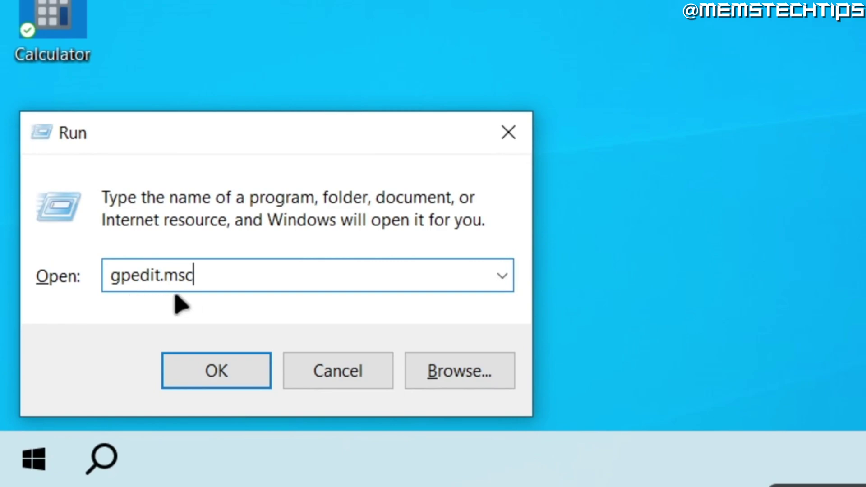
left_click(237, 382)
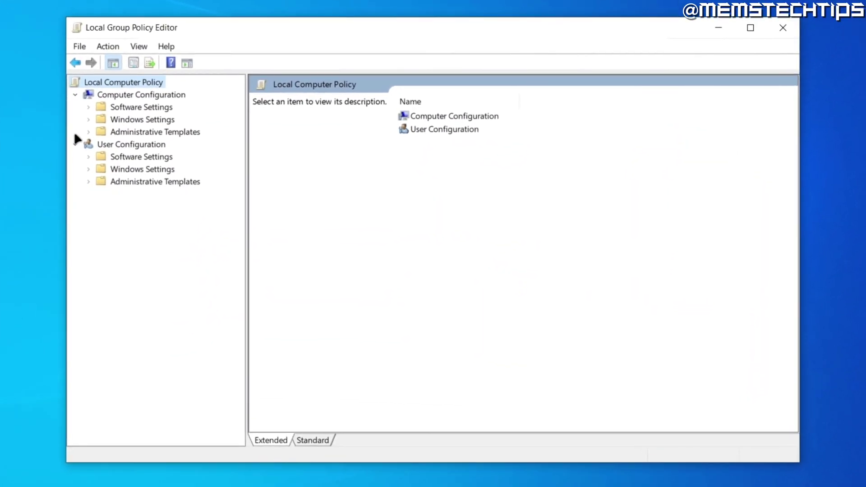
Step: Navigate to Administrative Templates > Windows Components > Windows Update and select Configure Automatic Updates
left_click(88, 132)
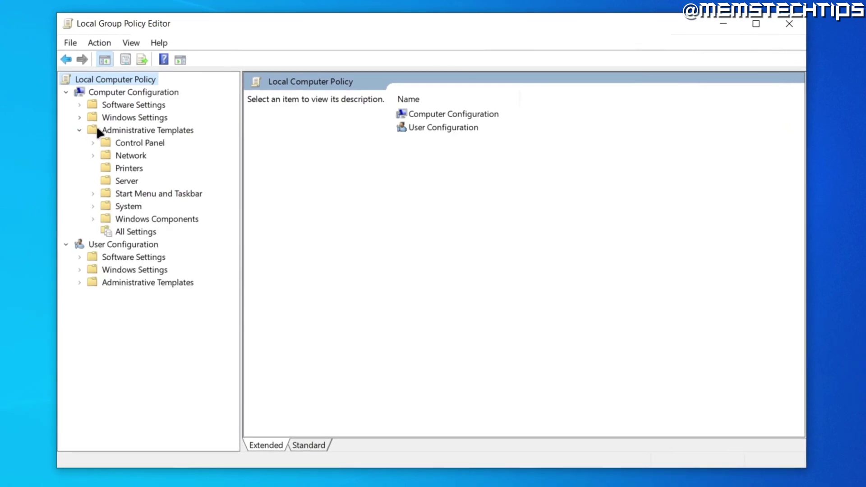
left_click(93, 219)
left_click(152, 83)
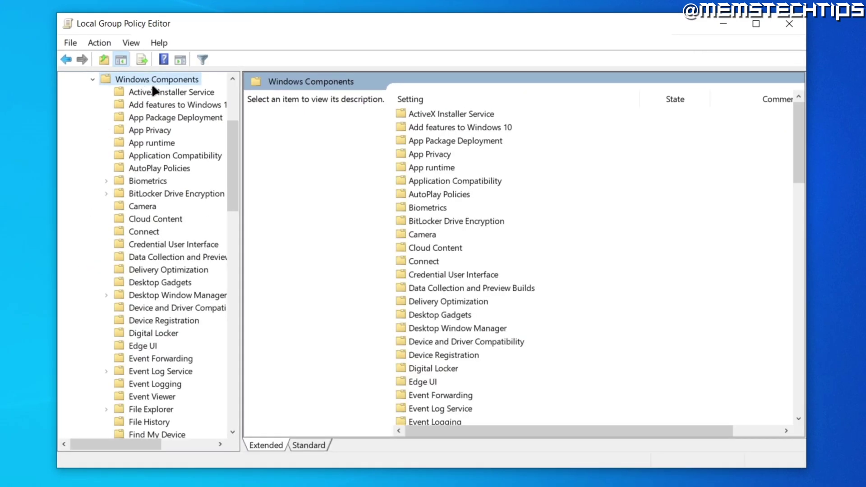
left_click_drag(232, 158, 226, 363)
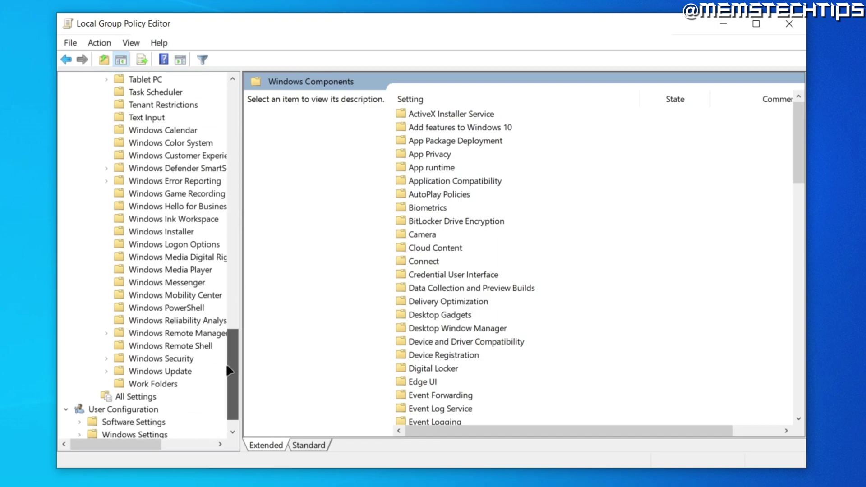
left_click(128, 371)
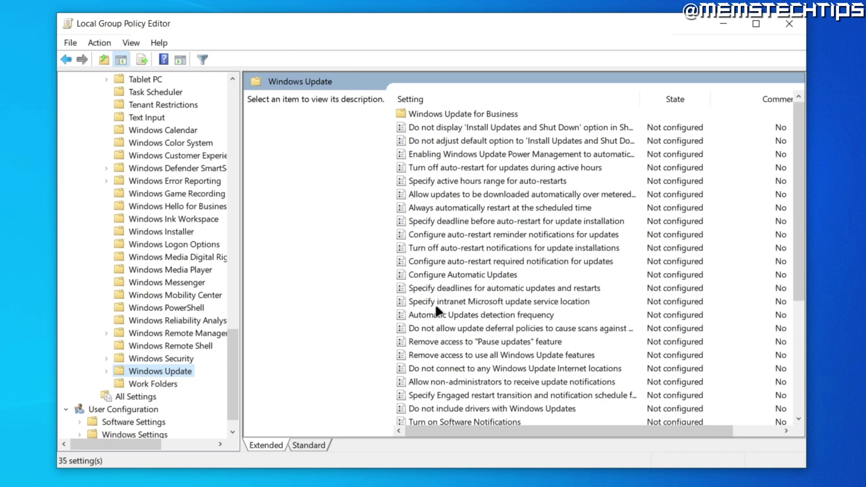
left_click(439, 275)
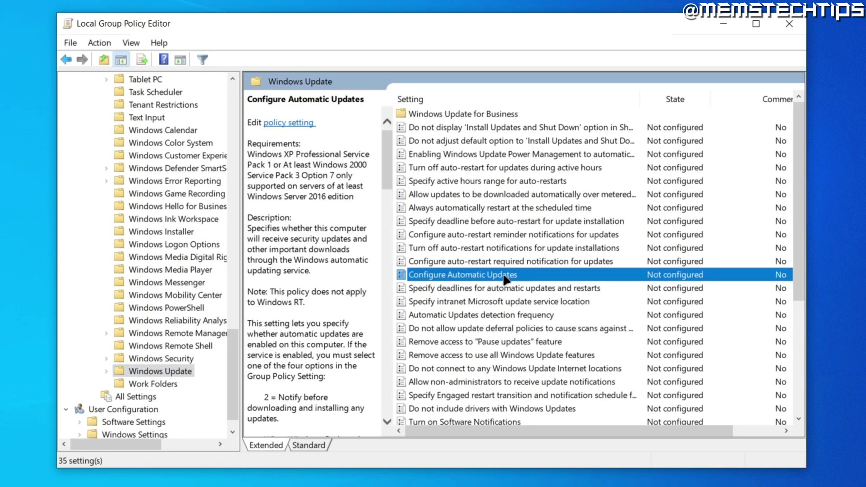
Step: Change the Configure Automatic Updates policy from Not Configured to Disabled and apply it
double_click(442, 282)
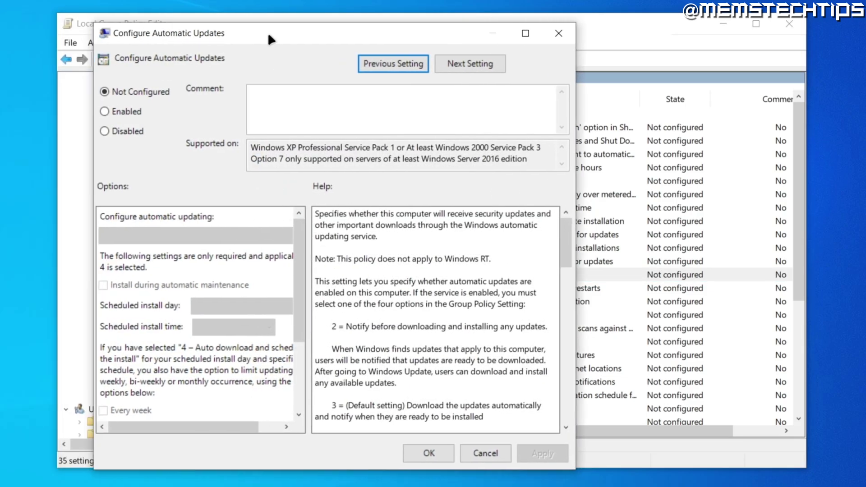
left_click_drag(267, 32, 344, 25)
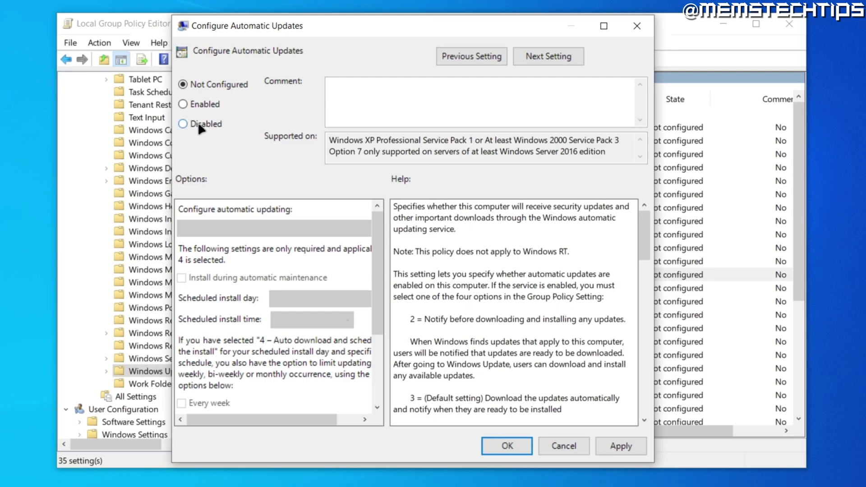
left_click(183, 122)
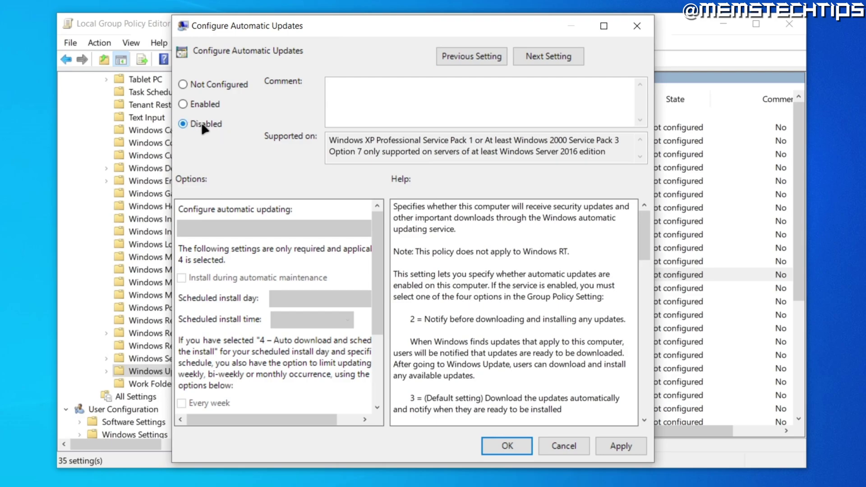
left_click(632, 444)
left_click(512, 443)
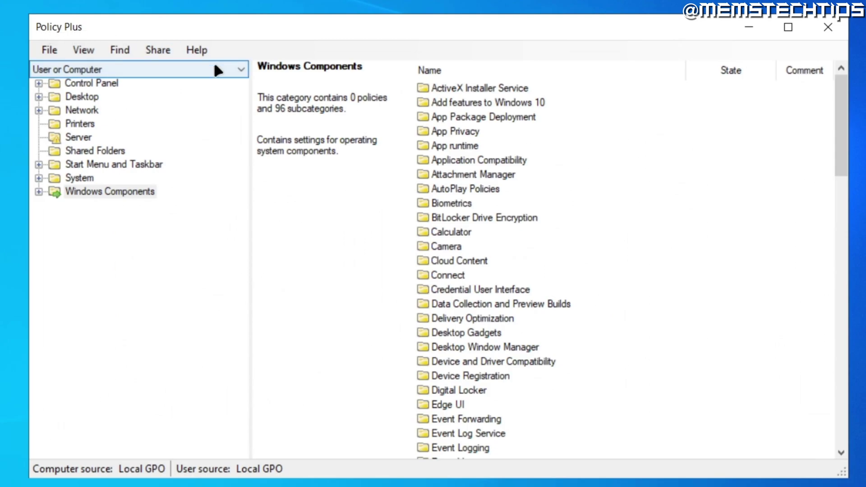
Step: In Policy Plus, browse to the Windows Components > Windows Update policy category
left_click(216, 70)
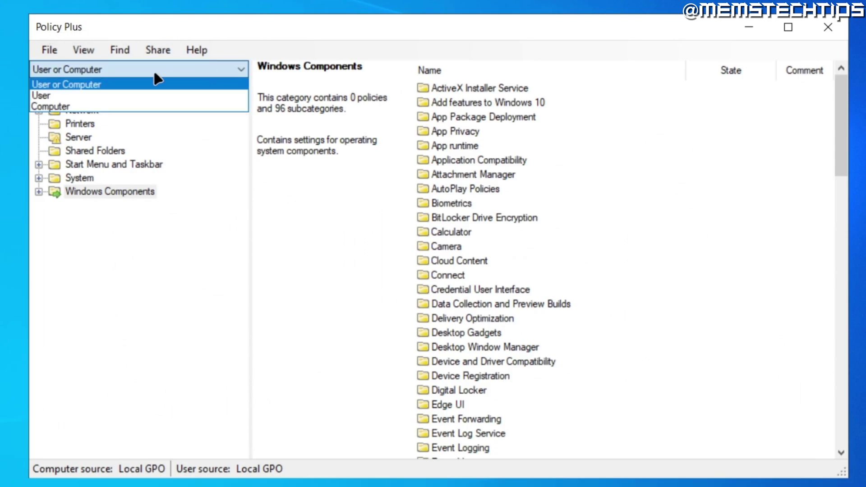
left_click(102, 85)
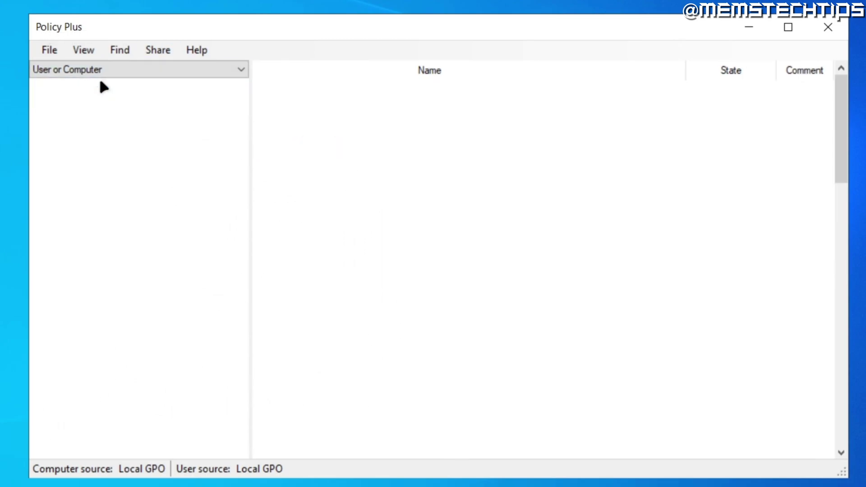
left_click(67, 191)
left_click(39, 191)
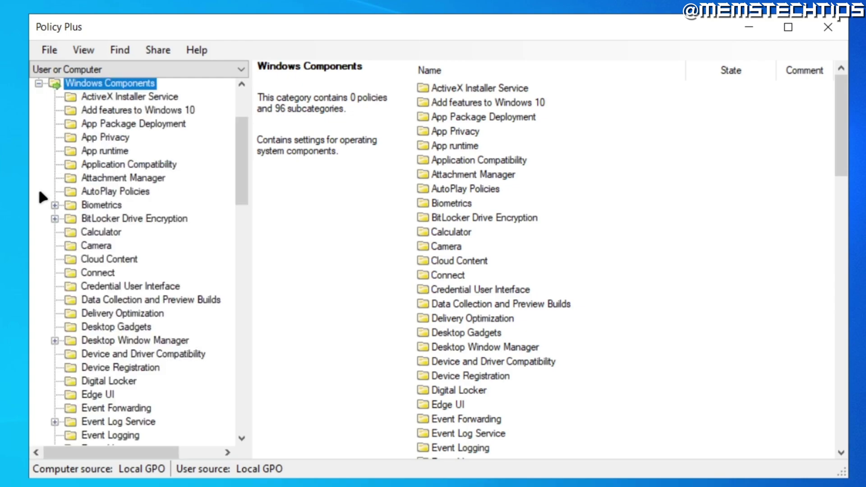
left_click_drag(244, 136, 233, 405)
left_click(107, 422)
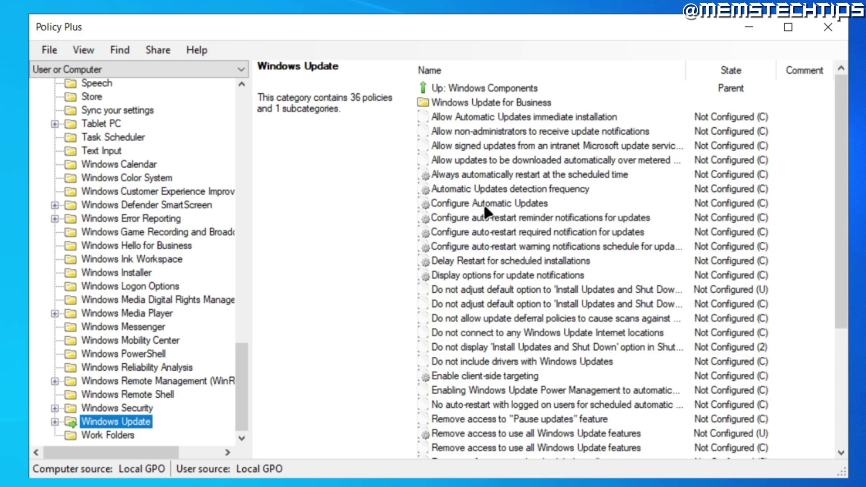
Step: Set Configure Automatic Updates to Disabled and apply the change
double_click(469, 203)
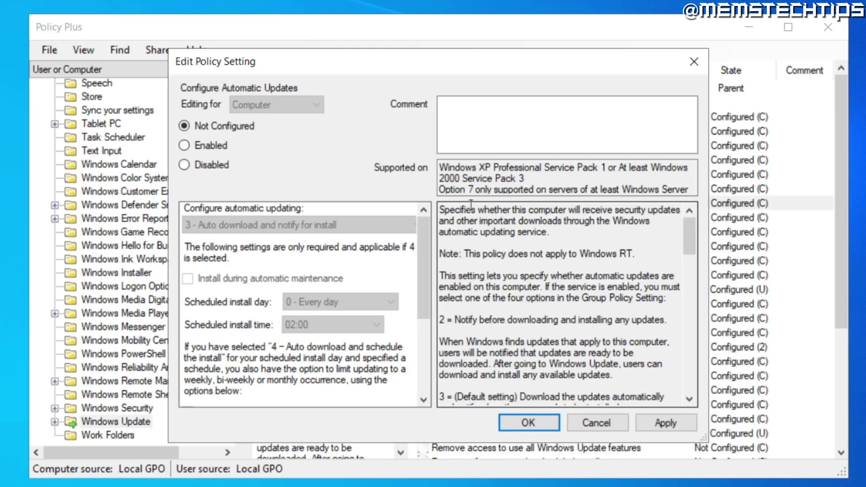
left_click(185, 165)
left_click(655, 423)
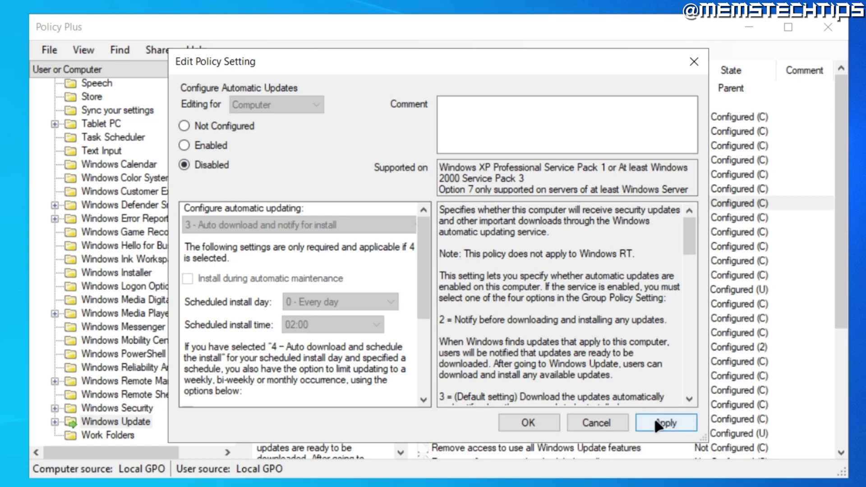
left_click(534, 422)
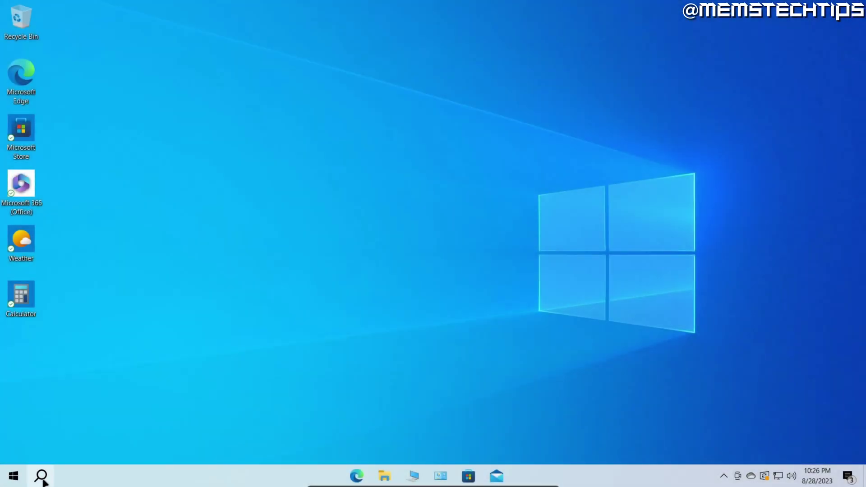
Step: Search for 'services' and launch the Services app from the results
left_click(42, 475)
type("services")
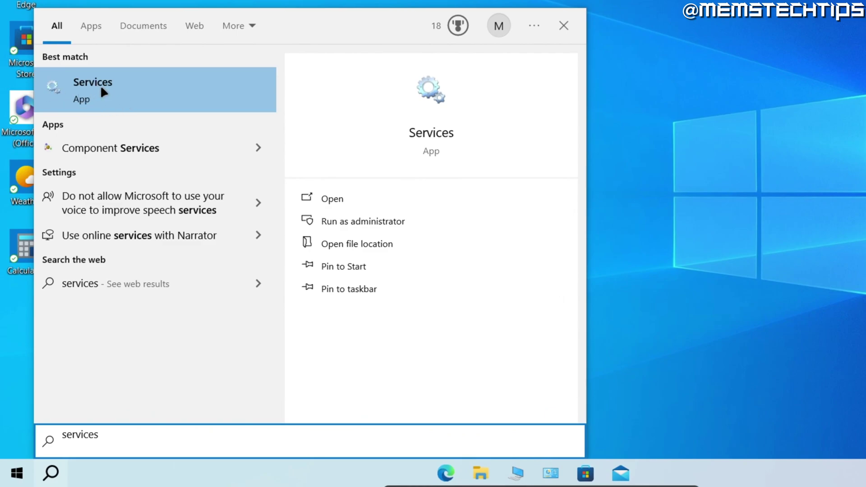
left_click(108, 90)
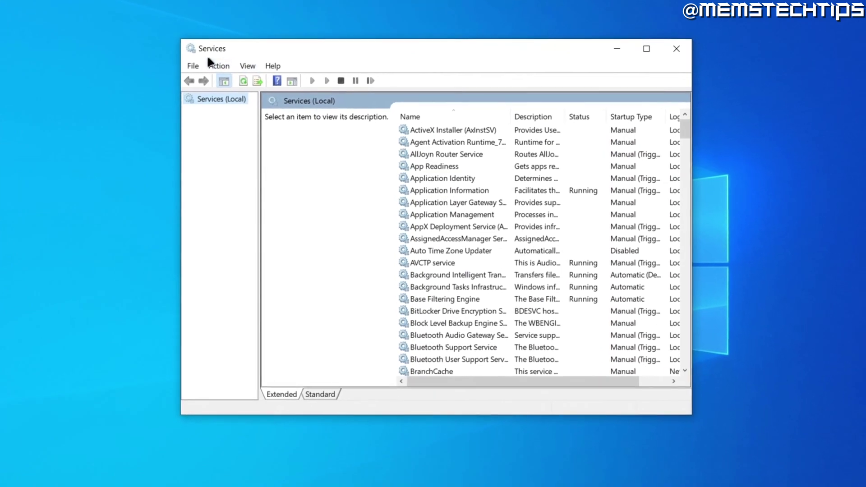
Step: Find the Windows Update service in the list and open its Properties dialog
left_click(438, 166)
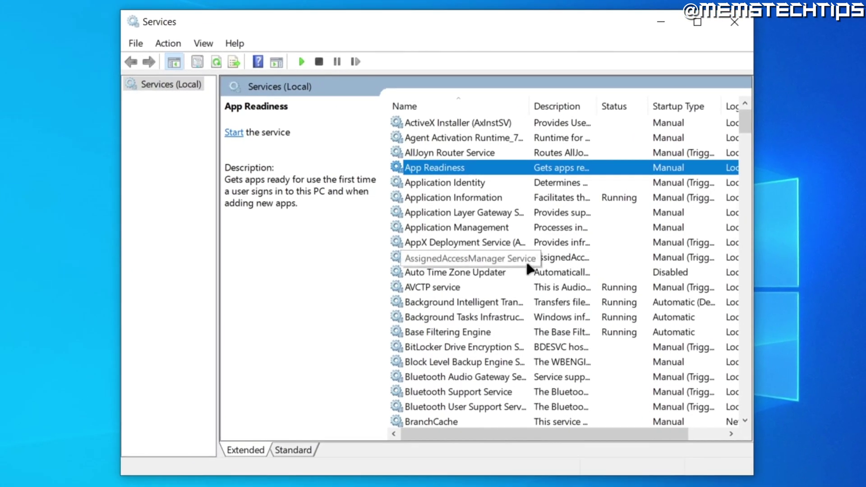
key("w")
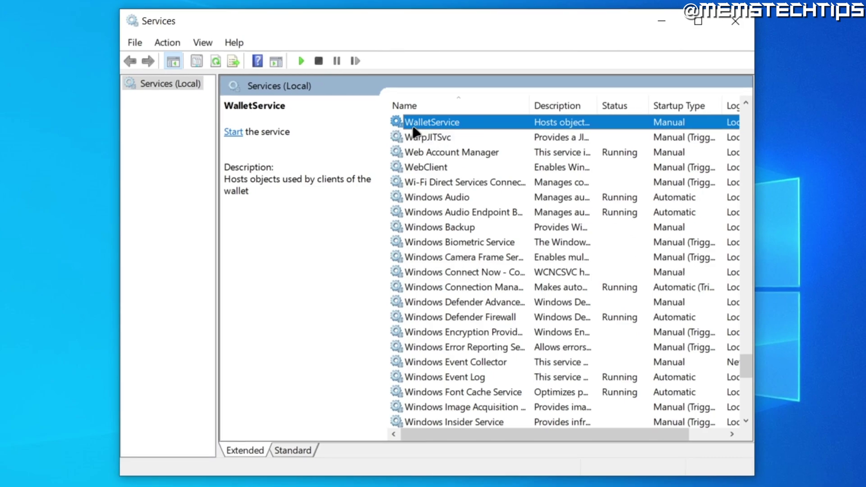
scroll(540, 168, "down", 11)
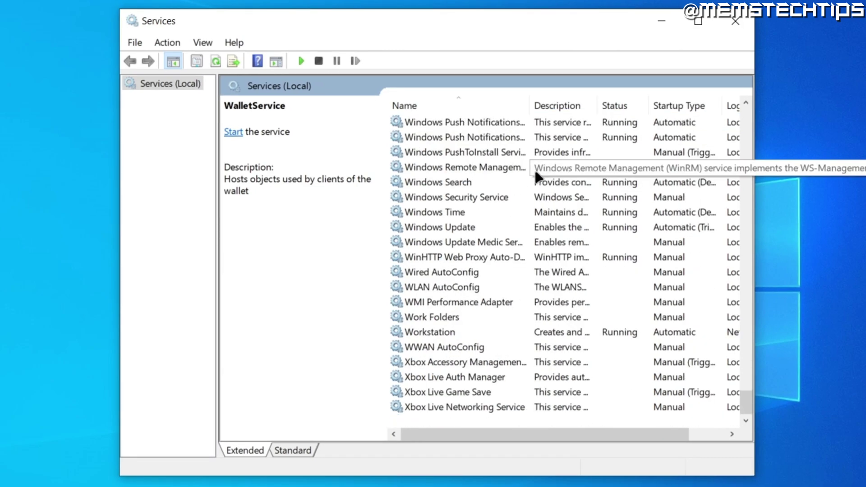
left_click(459, 230)
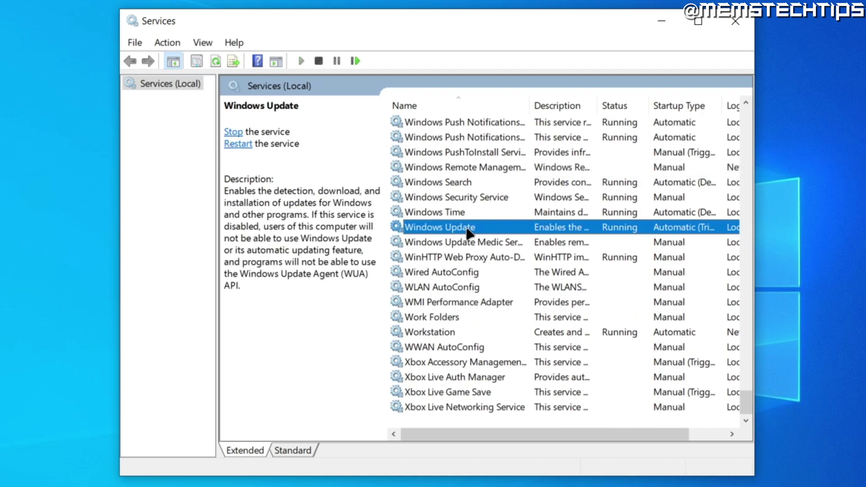
double_click(490, 226)
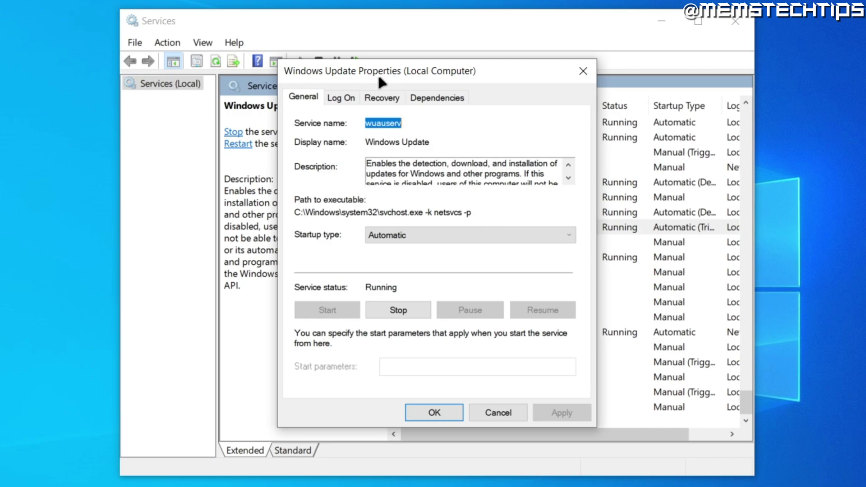
Step: Stop the Windows Update service and set its startup type to Disabled
left_click(412, 310)
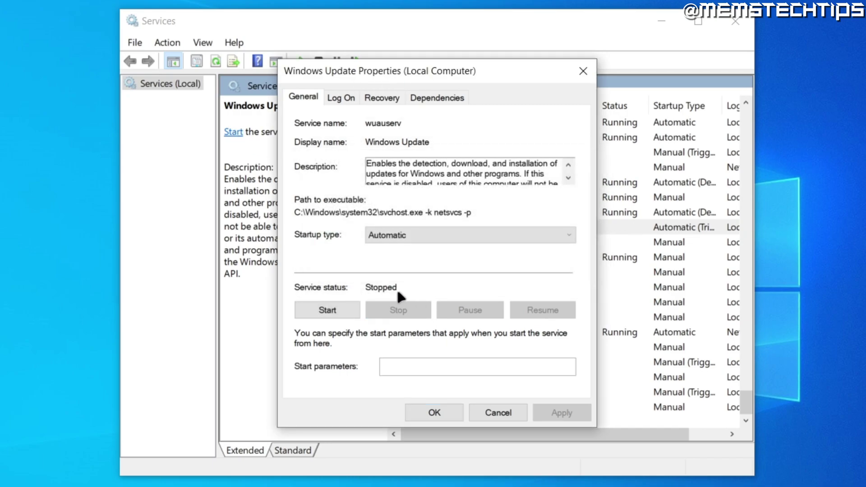
left_click(407, 234)
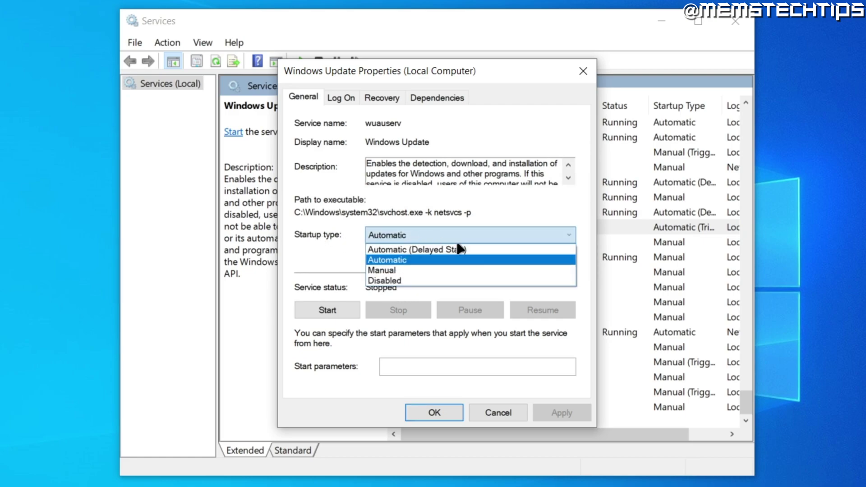
left_click(397, 284)
left_click(563, 412)
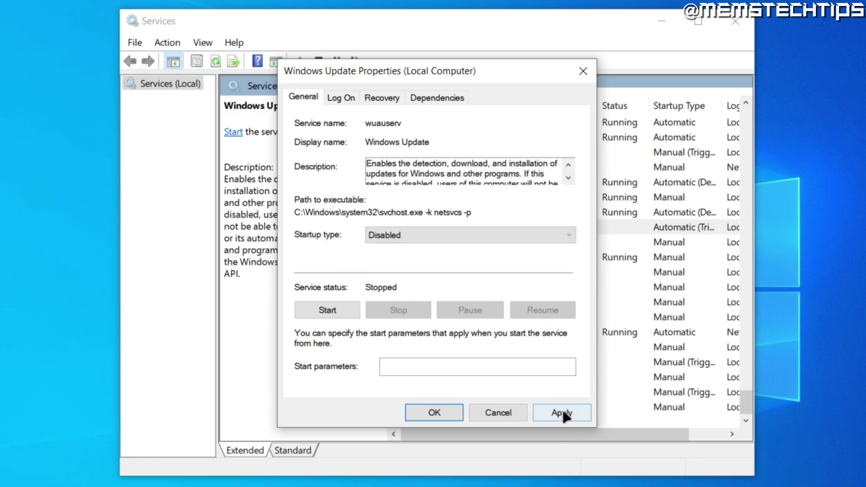
Step: Set first failure recovery to Take No Action and reset fail count after 999 days
left_click(388, 97)
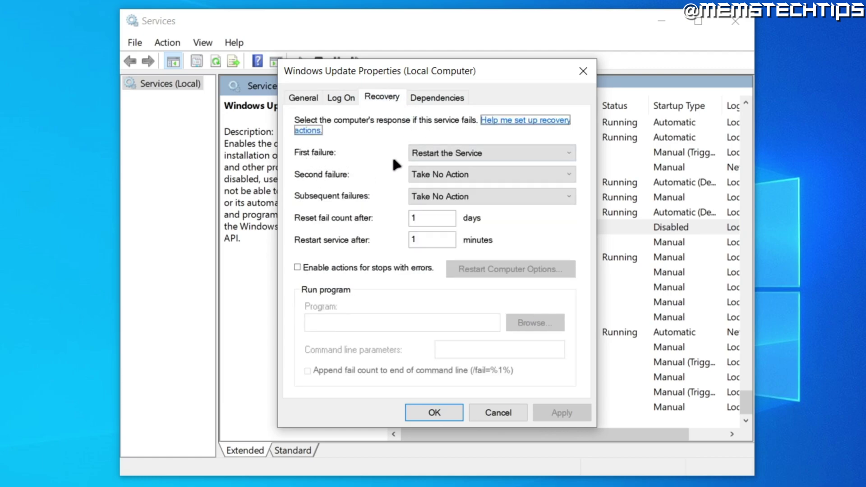
left_click(503, 154)
left_click(478, 166)
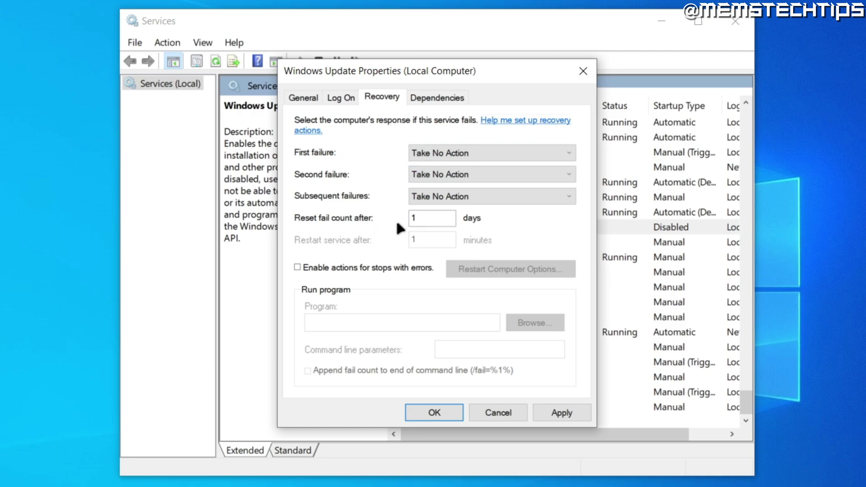
double_click(444, 220)
type("999")
left_click(566, 411)
left_click(429, 411)
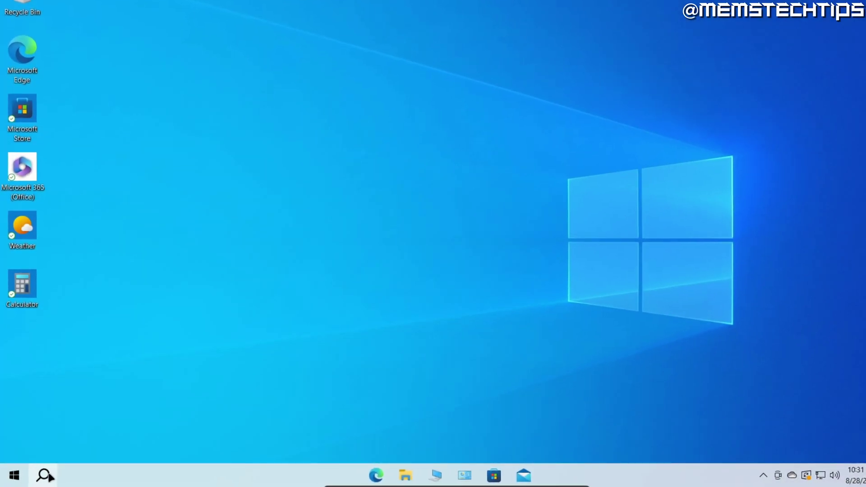
Step: Search for regedit and open Registry Editor, approving the admin prompt
left_click(45, 475)
type("regedit")
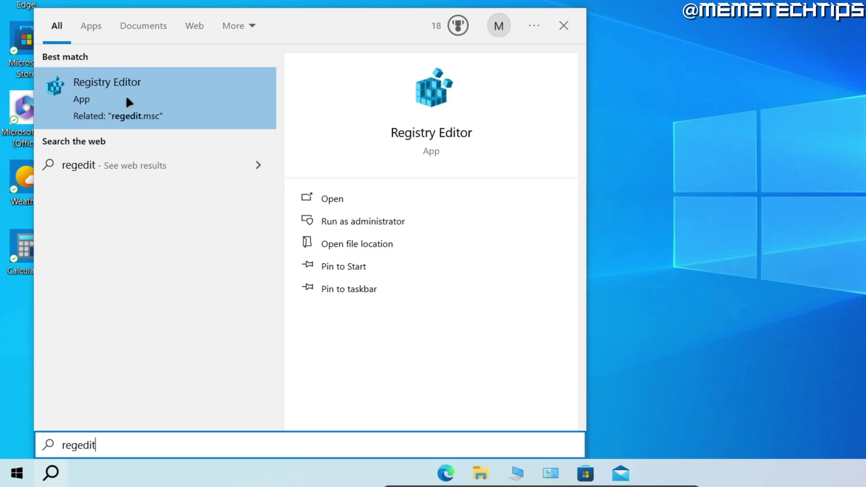
left_click(125, 95)
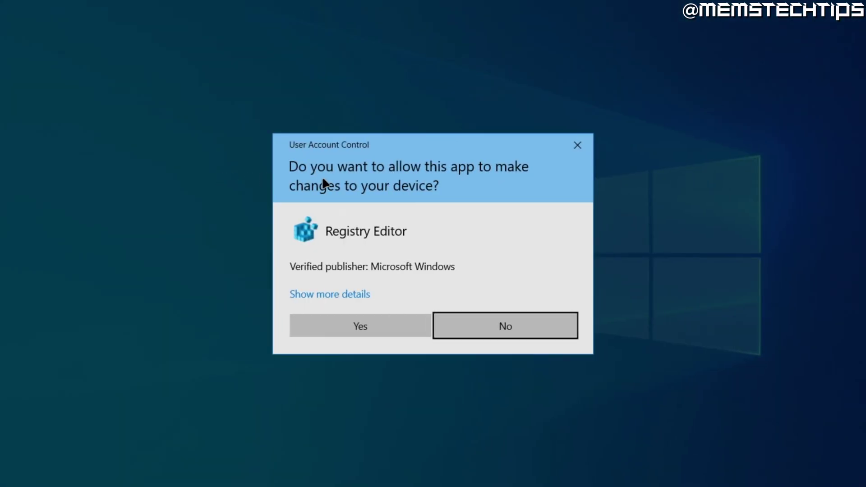
left_click(386, 327)
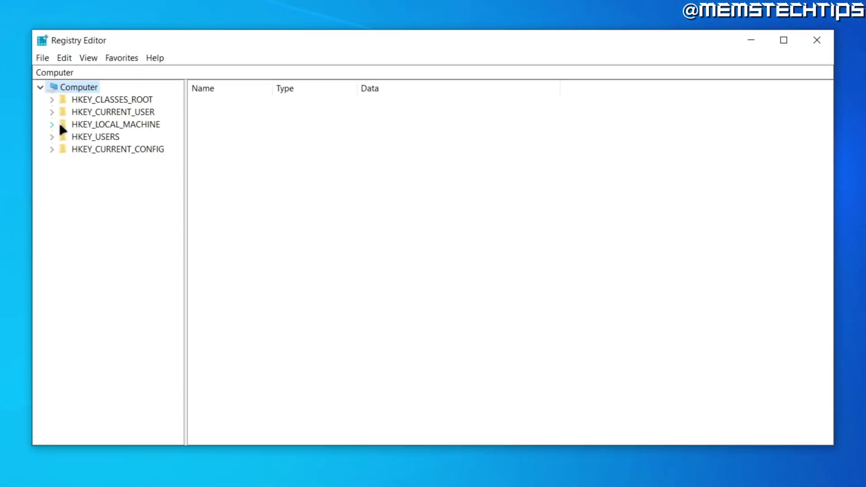
Step: Expand HKEY_LOCAL_MACHINE > SOFTWARE > Policies > Microsoft in the key tree
left_click(53, 125)
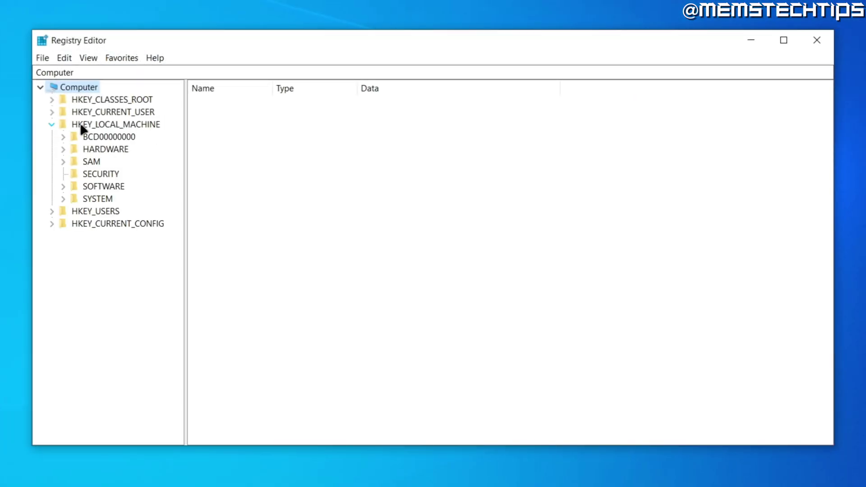
left_click(63, 187)
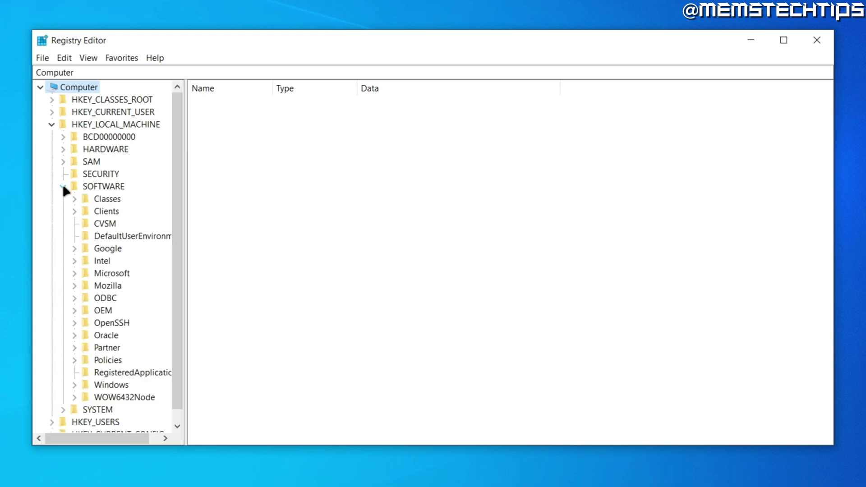
left_click(75, 360)
left_click(86, 360)
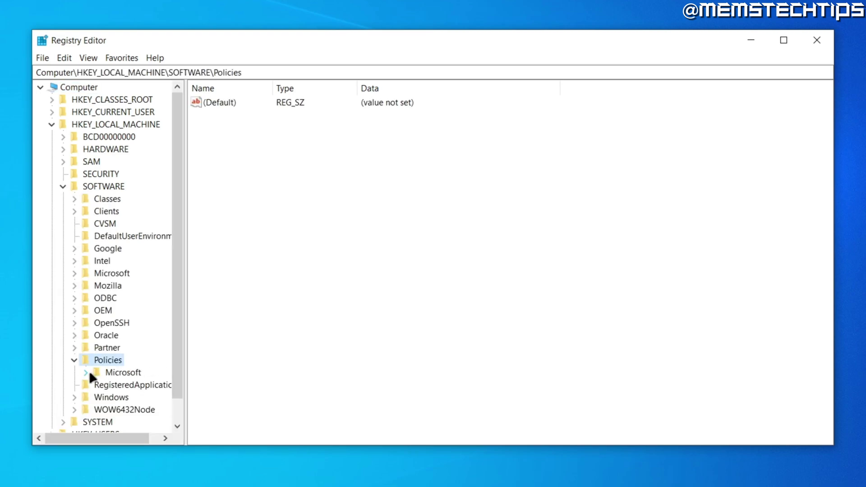
left_click(85, 373)
left_click(123, 310)
scroll(124, 271, "down", 2)
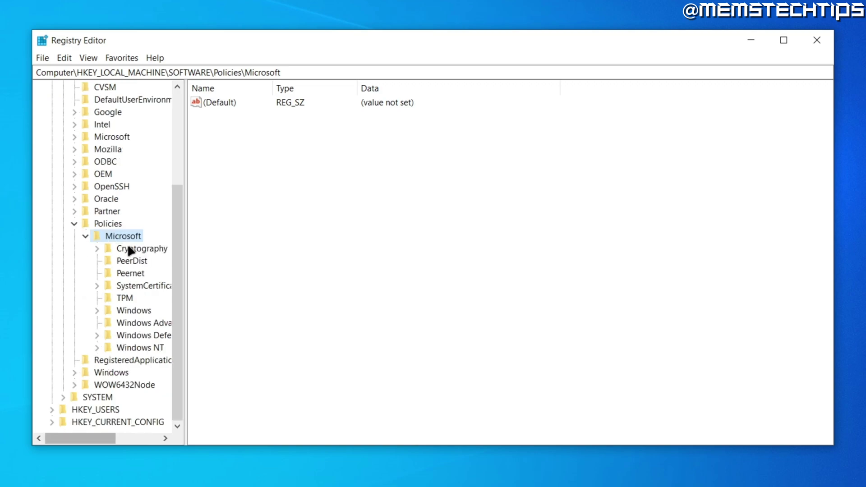
Step: Create a new key named WindowsUpdate under Policies\Microsoft\Windows
right_click(130, 310)
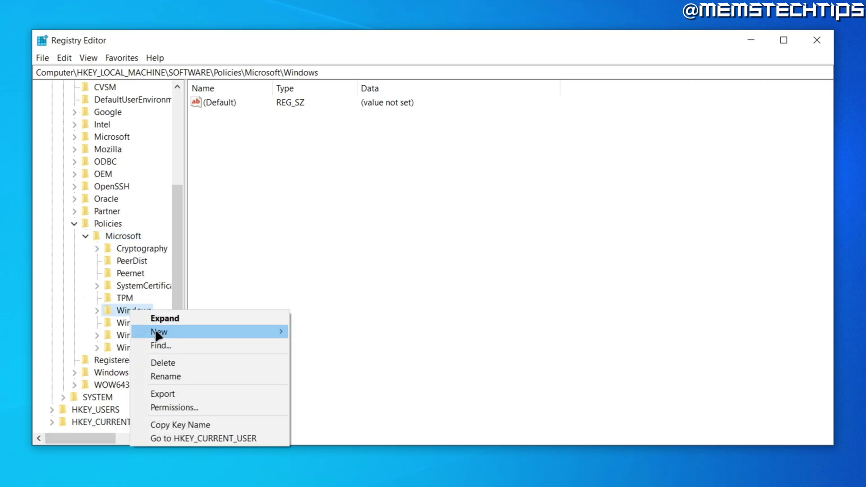
mouse_move(159, 330)
left_click(309, 330)
type("WindowsUpdate")
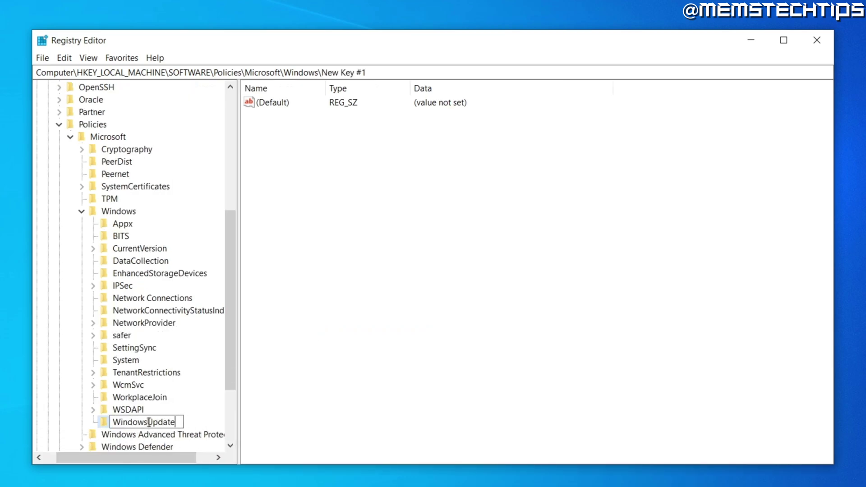
key("Return")
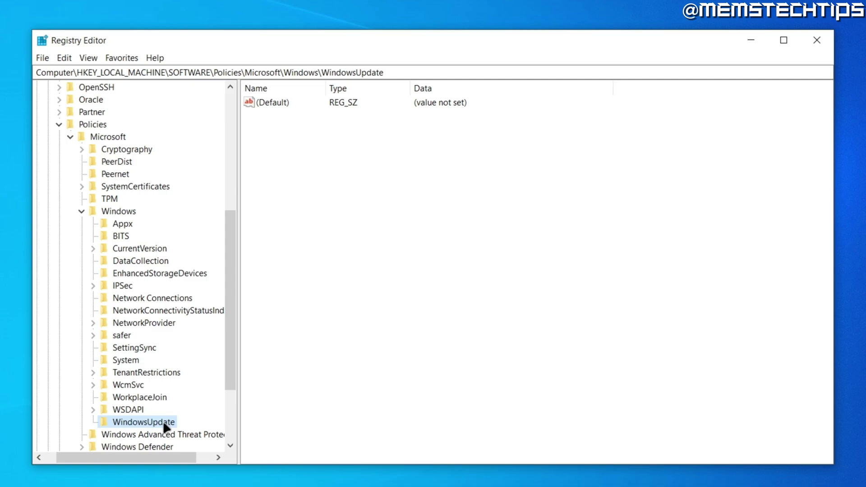
Step: Create a subkey named AU inside WindowsUpdate
right_click(134, 424)
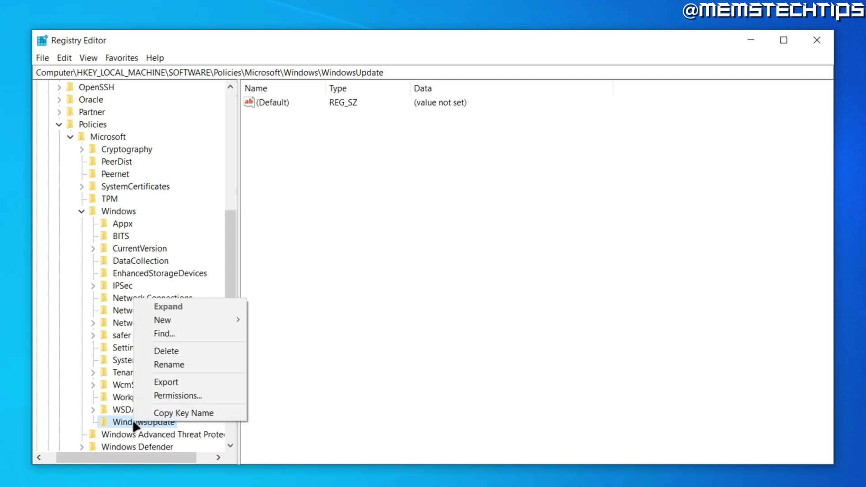
mouse_move(156, 320)
left_click(259, 321)
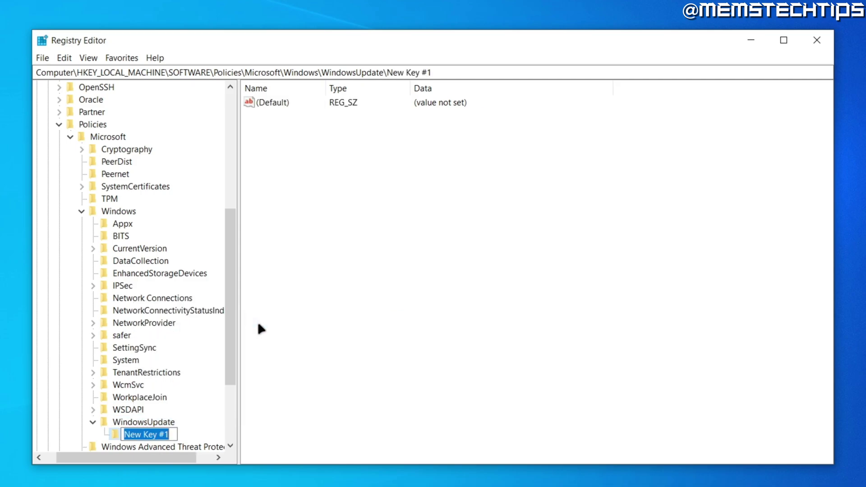
type("AU")
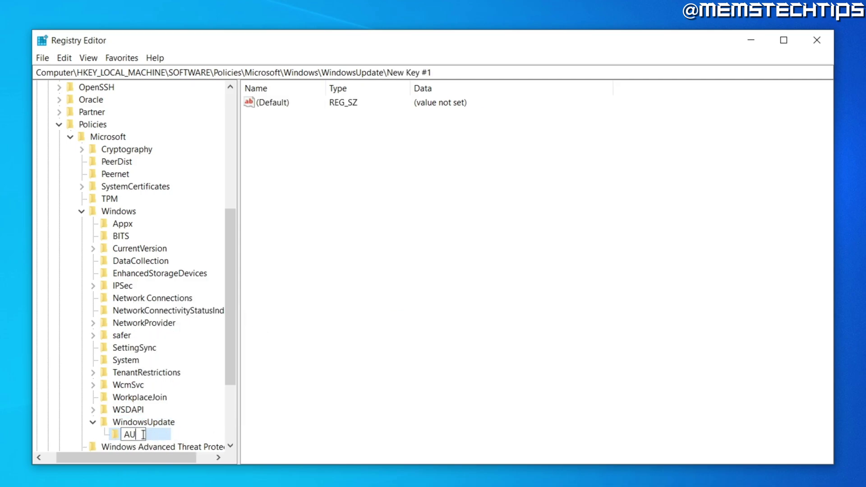
key("Return")
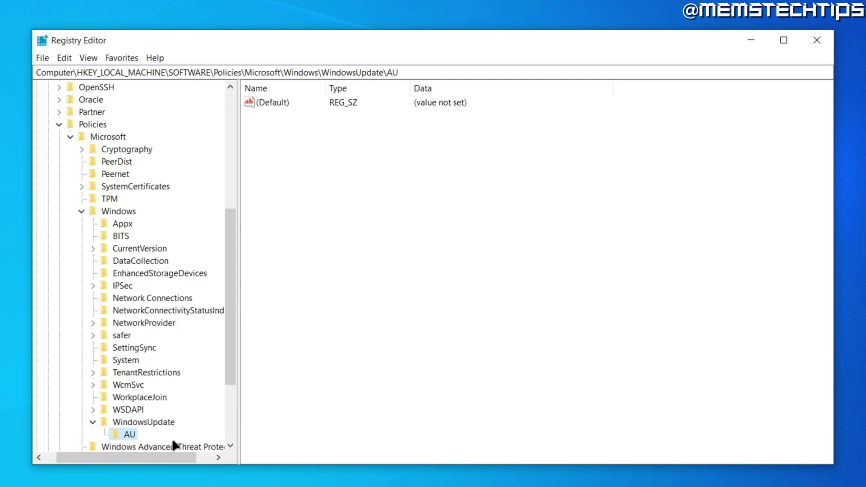
Step: Add a DWORD (32-bit) value NoAutoUpdate under AU and set its data to 1
right_click(124, 432)
mouse_move(147, 336)
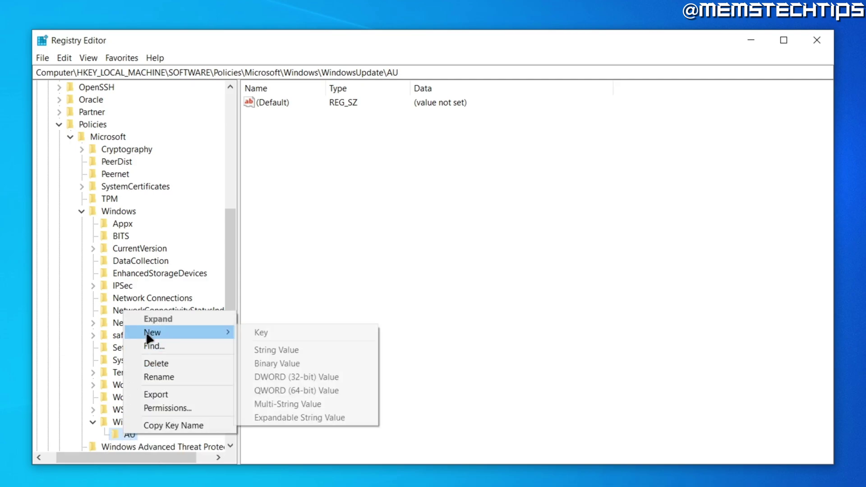
left_click(325, 378)
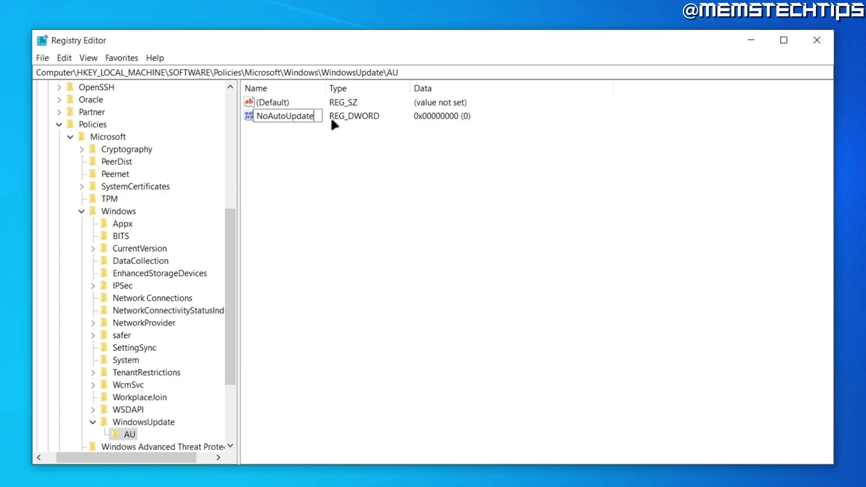
key("Return")
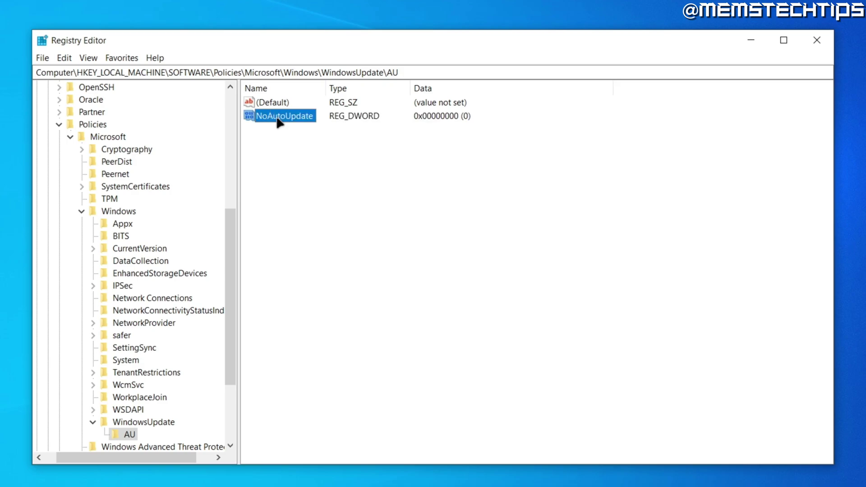
double_click(277, 117)
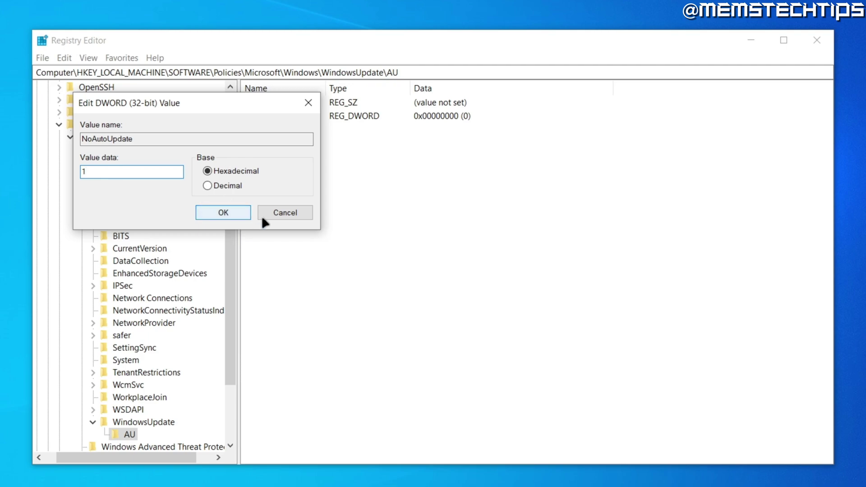
left_click(237, 213)
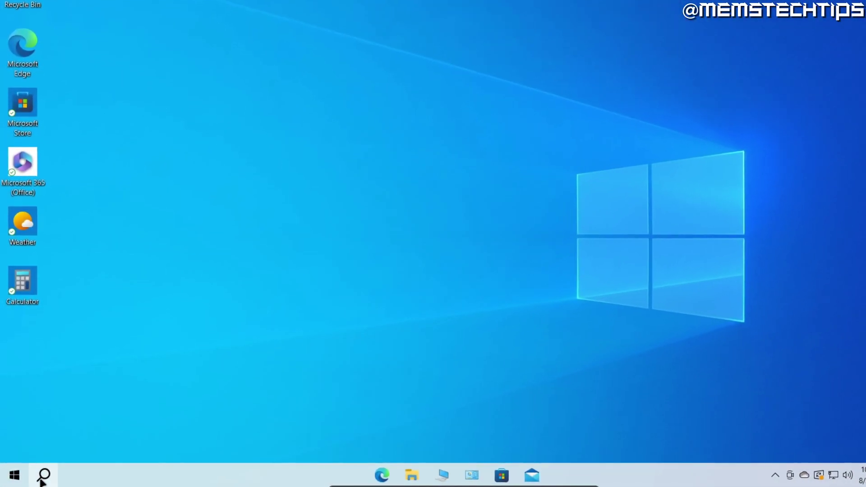
Step: Search Windows for 'task scheduler' and launch the Task Scheduler app
left_click(42, 474)
type("task scheduler")
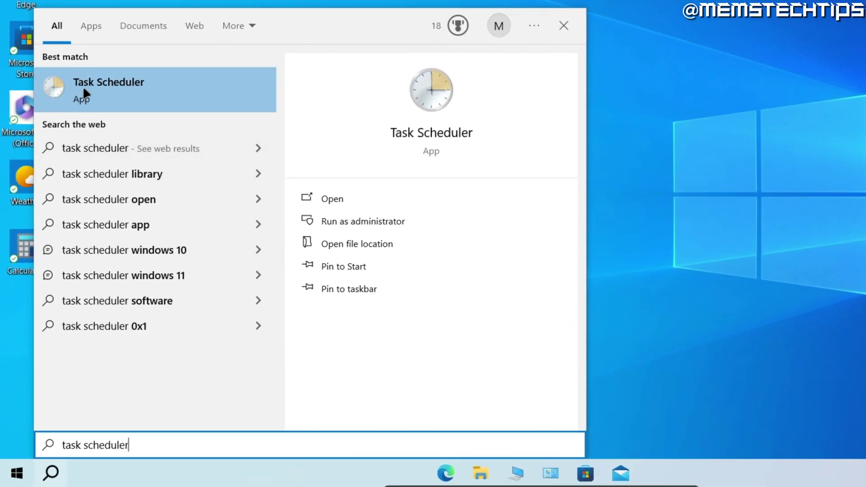
left_click(135, 99)
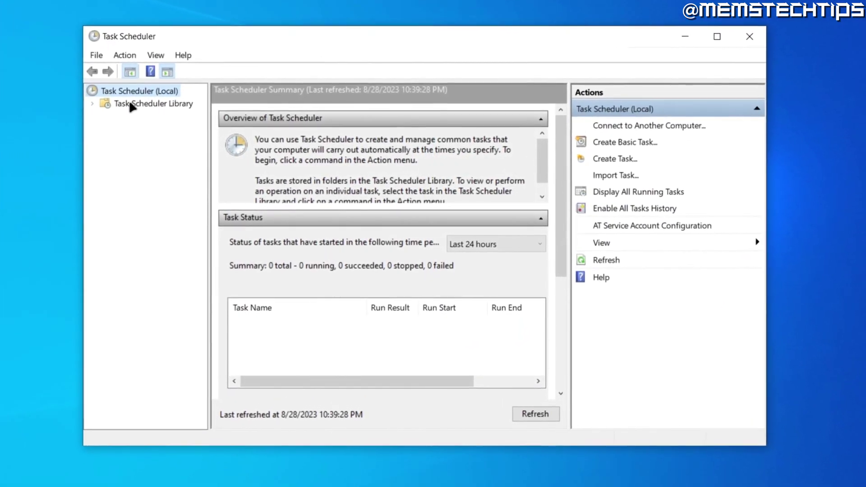
Step: Navigate Task Scheduler Library > Microsoft > Windows to the WindowsUpdate folder
left_click(127, 104)
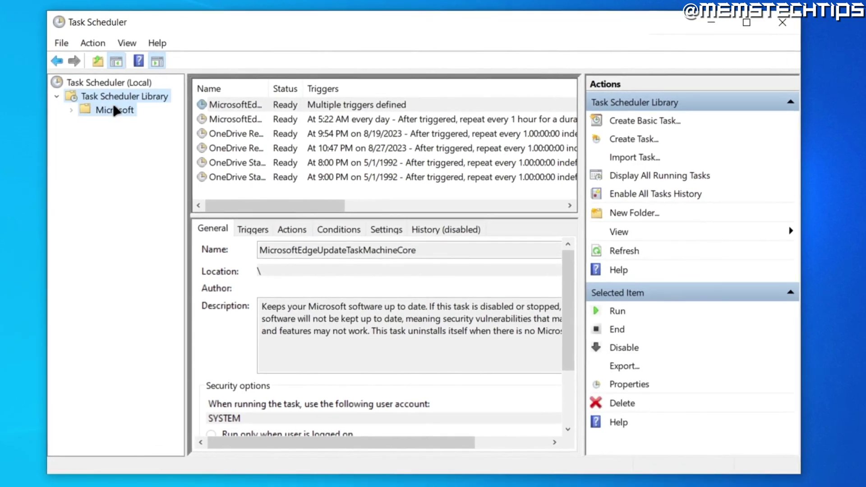
left_click(137, 115)
left_click(120, 138)
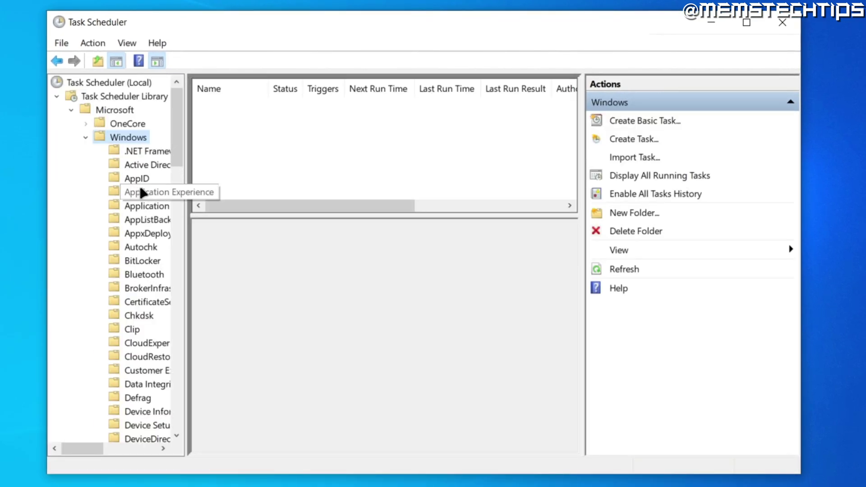
left_click(138, 180)
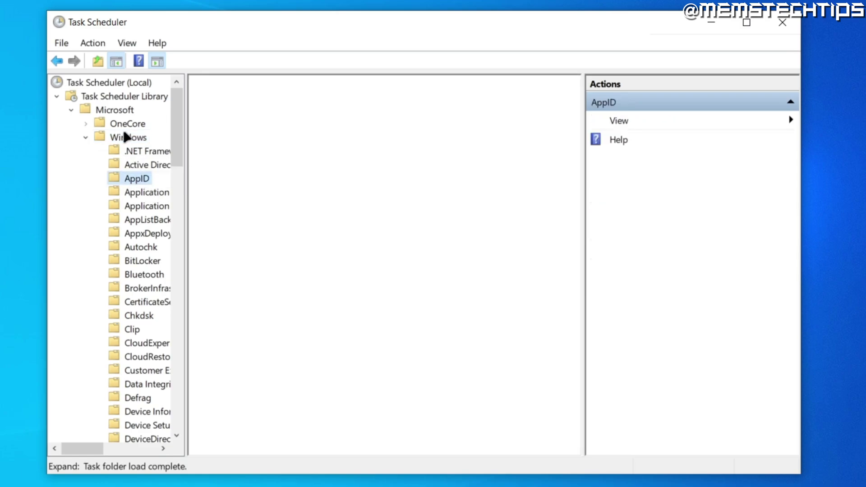
key("w")
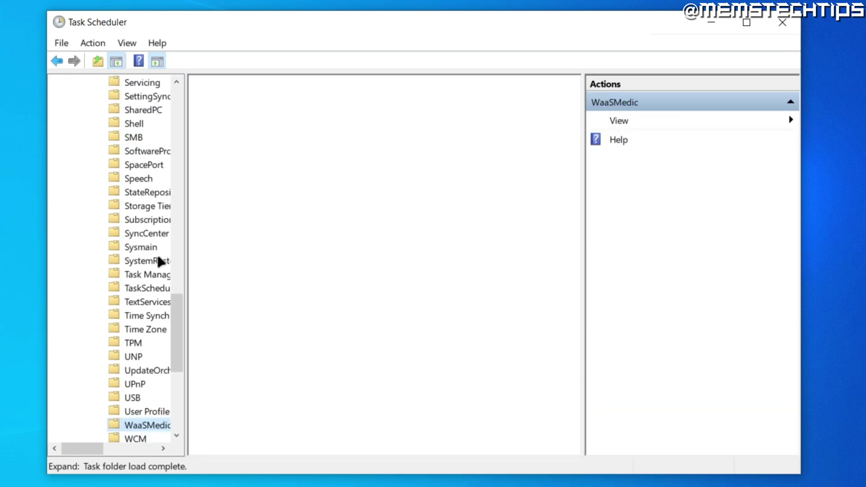
scroll(176, 348, "down", 6)
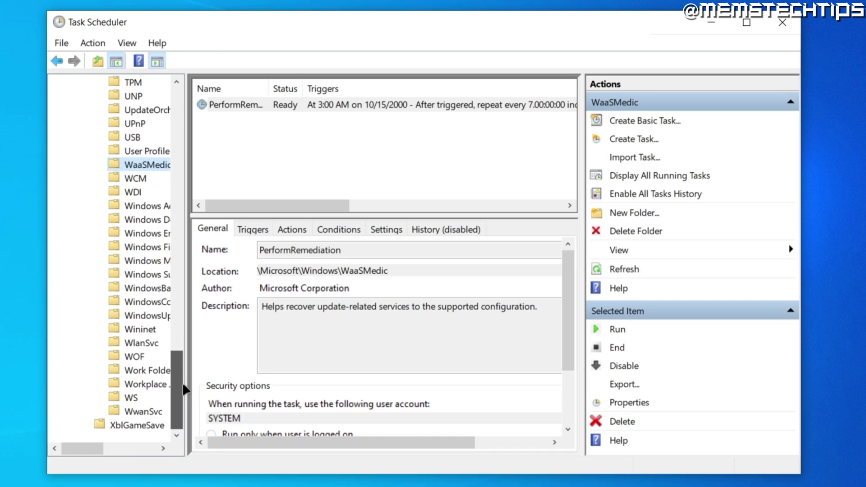
left_click(109, 317)
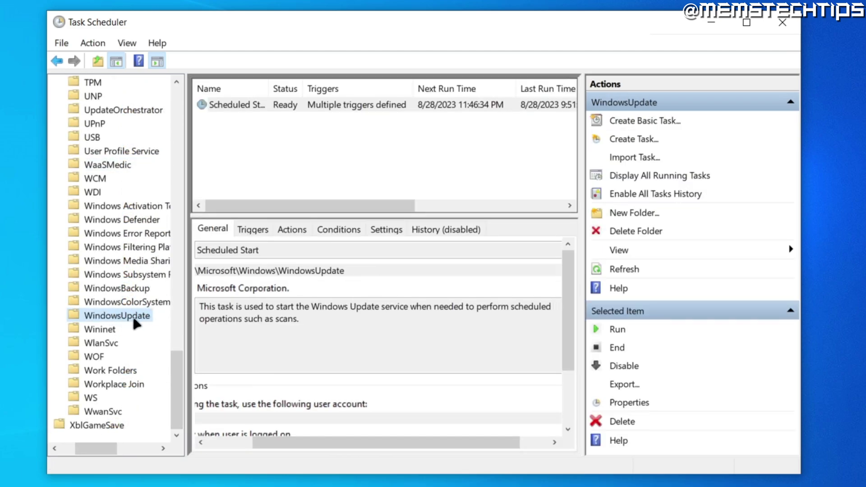
Step: Disable the Scheduled Start task in the WindowsUpdate folder
right_click(260, 108)
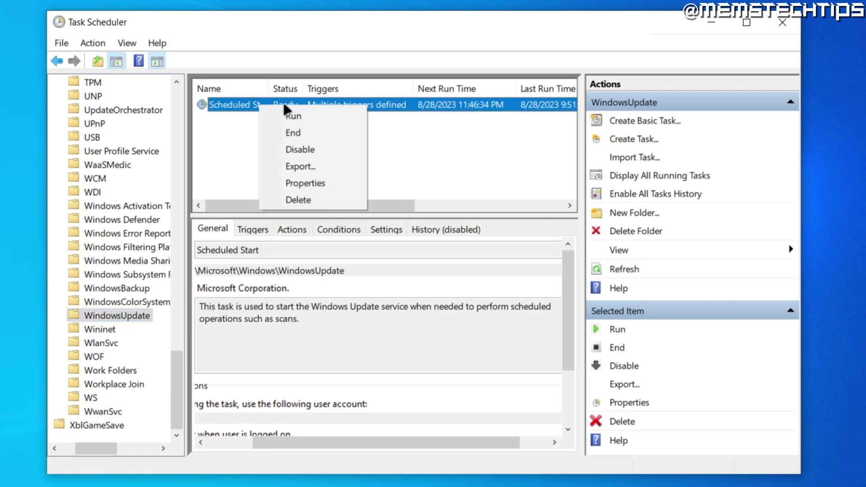
left_click(321, 149)
left_click(318, 308)
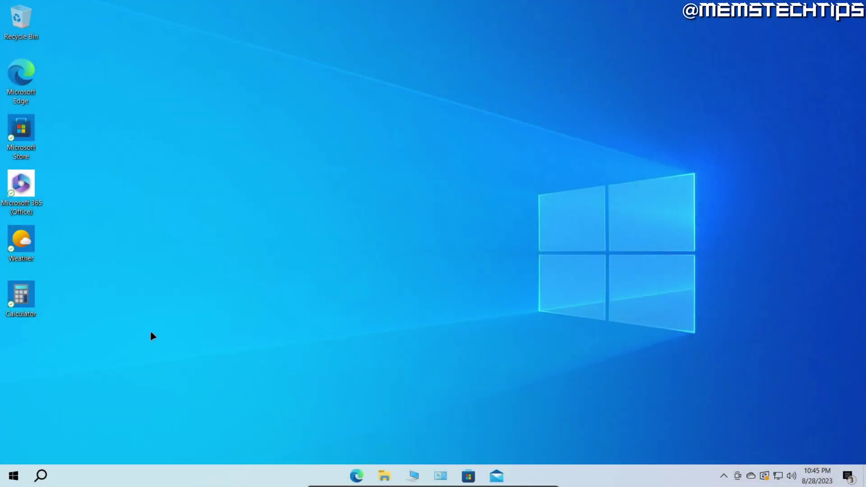
Step: Open Apps and Features from the Start context menu and scroll to Windows 10 Update Assistant
right_click(16, 477)
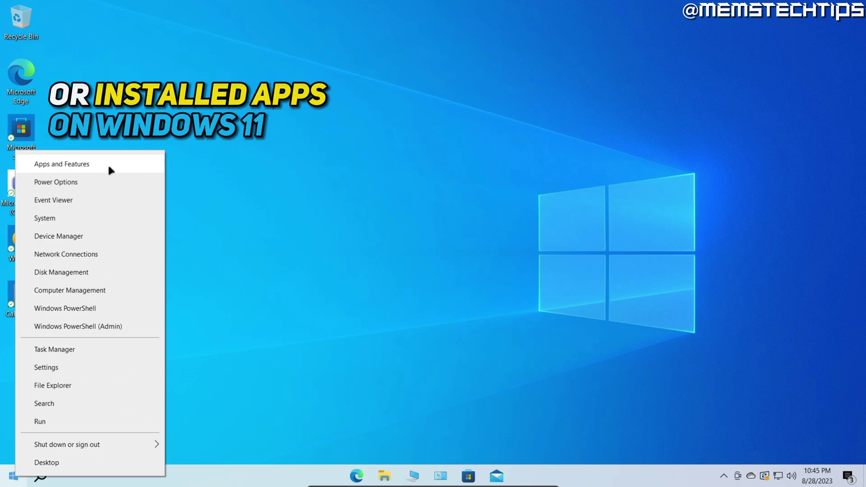
left_click(96, 163)
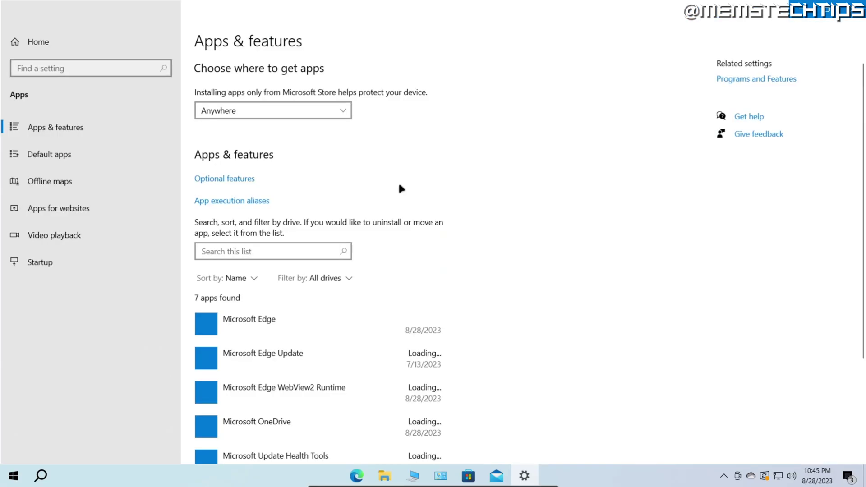
left_click_drag(863, 79, 861, 393)
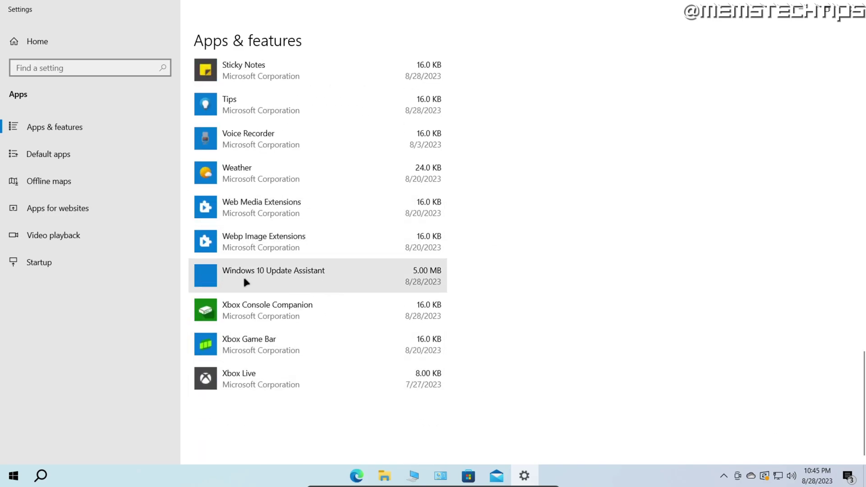
Step: Uninstall Windows 10 Update Assistant, confirming the flyout and approving the admin prompt
left_click(275, 276)
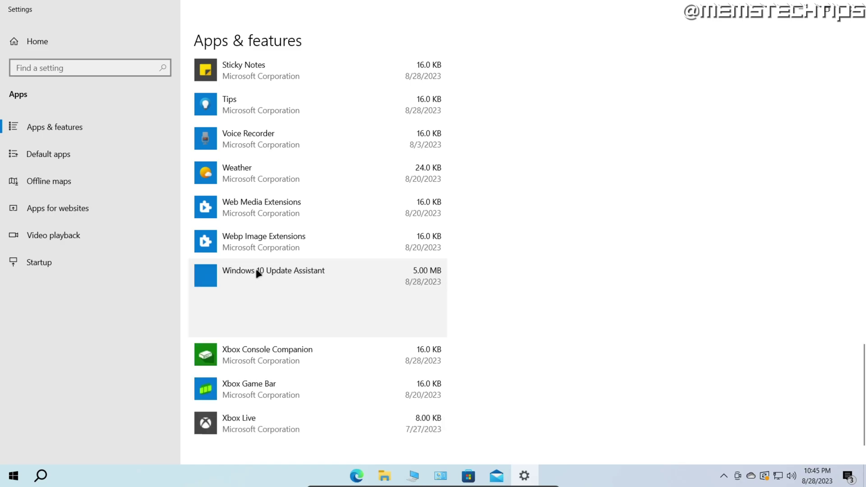
left_click(428, 324)
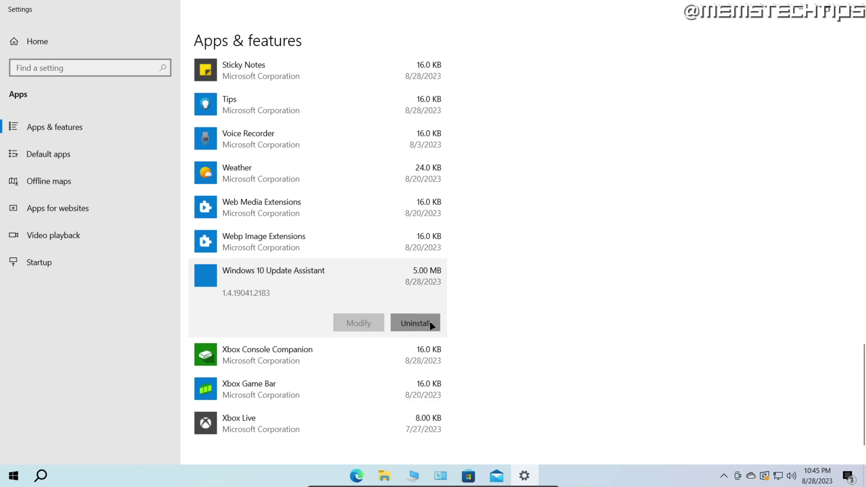
left_click(459, 298)
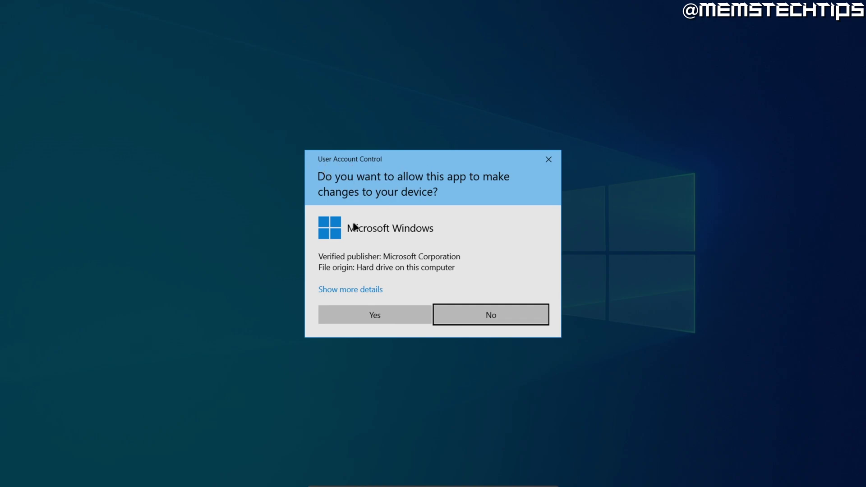
left_click(398, 319)
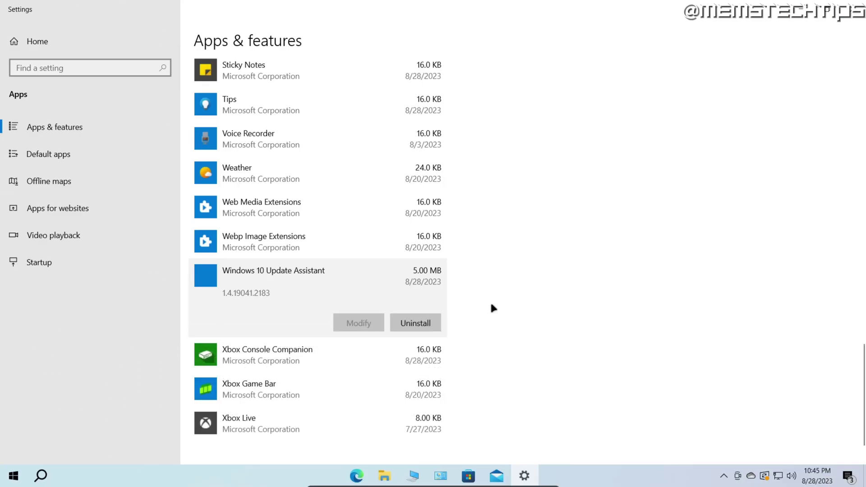